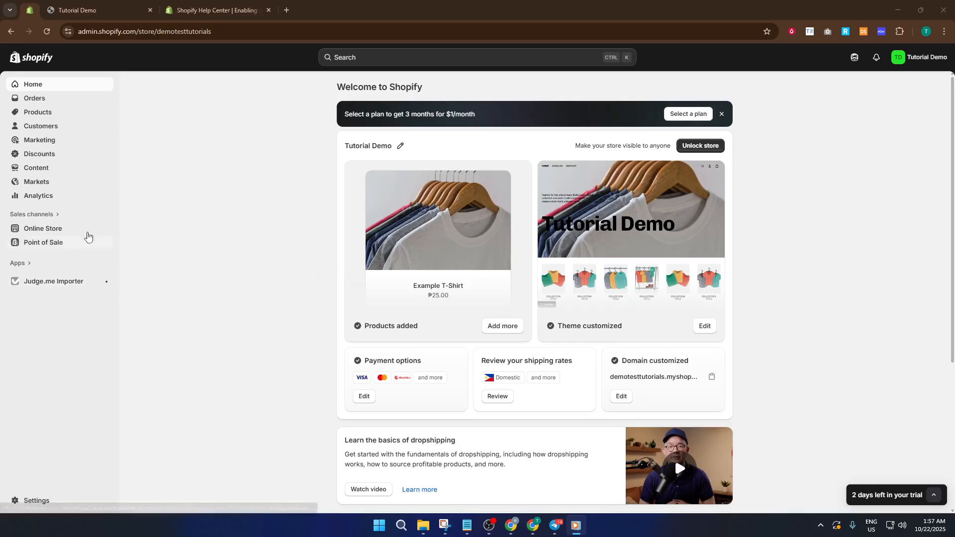
- Open the current Ritual theme of the online store for customization and show its typography settings
click(79, 232)
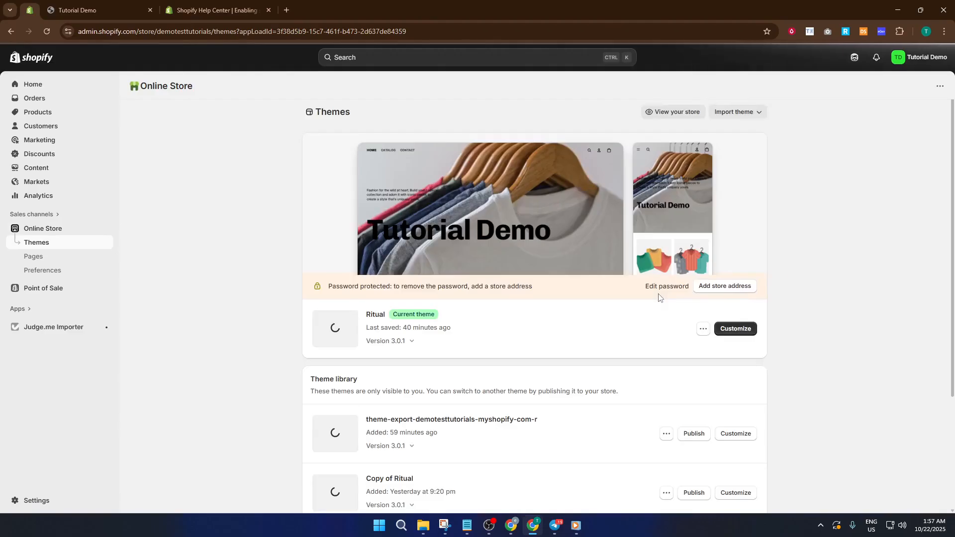
click(736, 329)
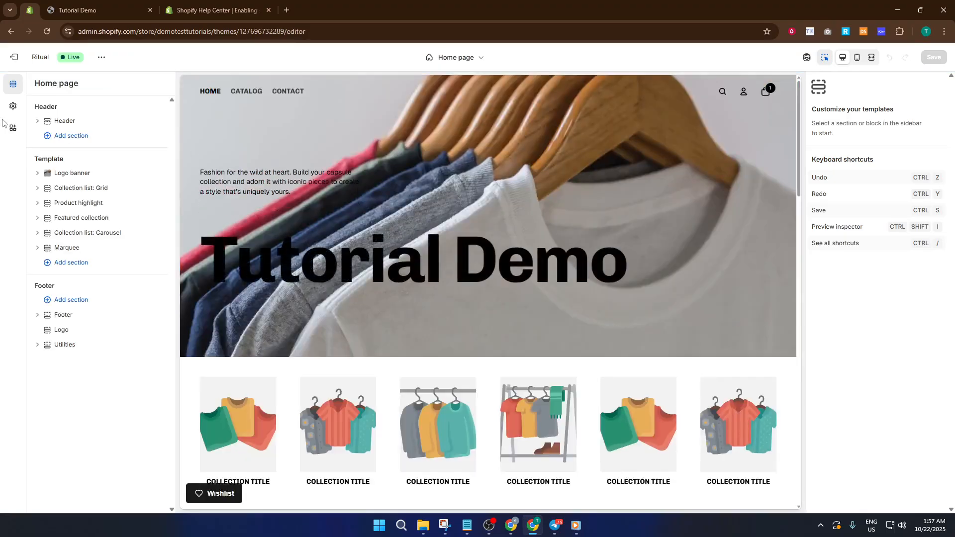
click(12, 108)
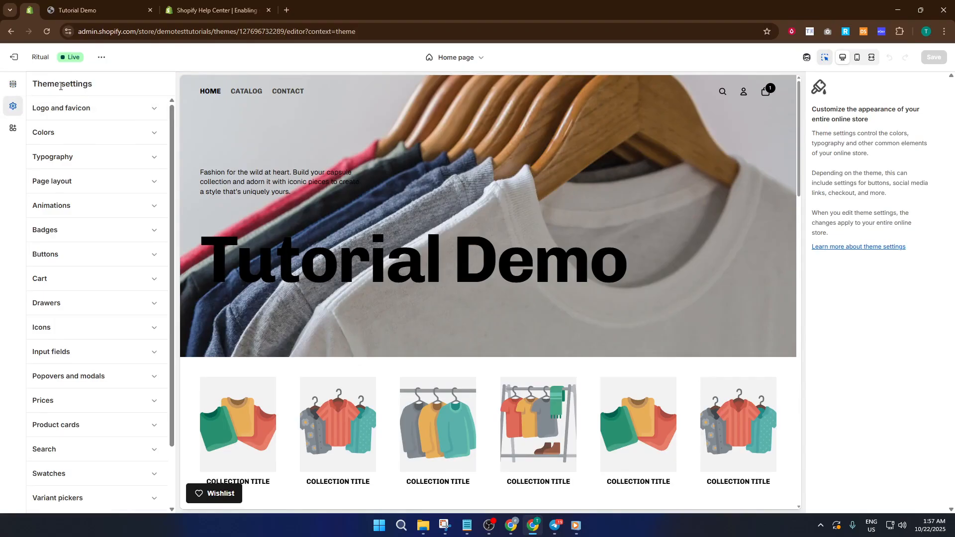
click(78, 158)
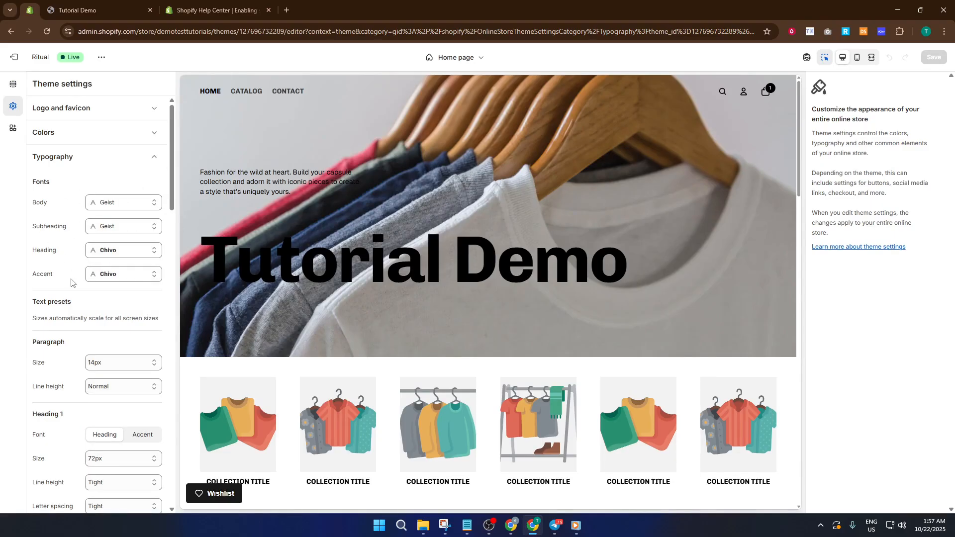
- Set the theme's body font to Abril Fatface
click(116, 206)
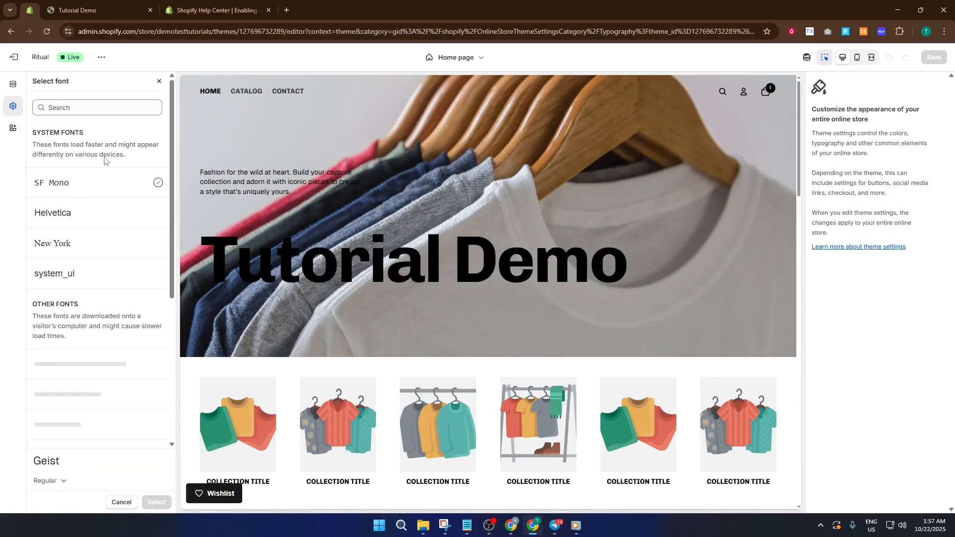
scroll(70, 187, down, 2)
scroll(82, 199, down, 2)
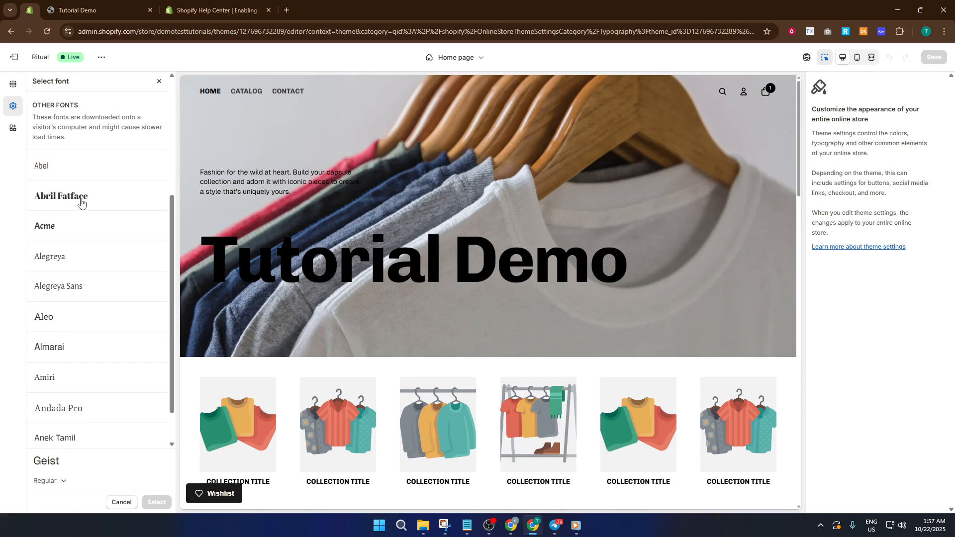
click(83, 199)
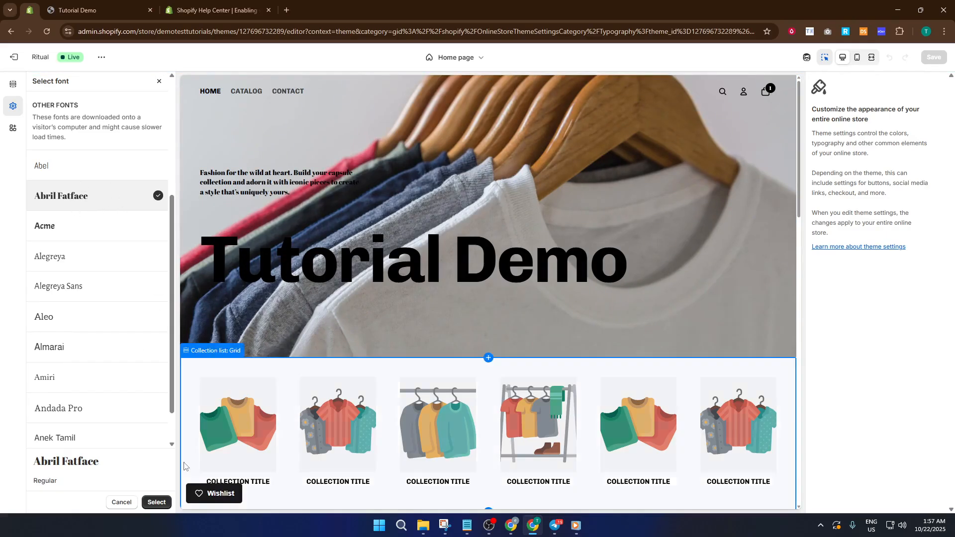
click(157, 502)
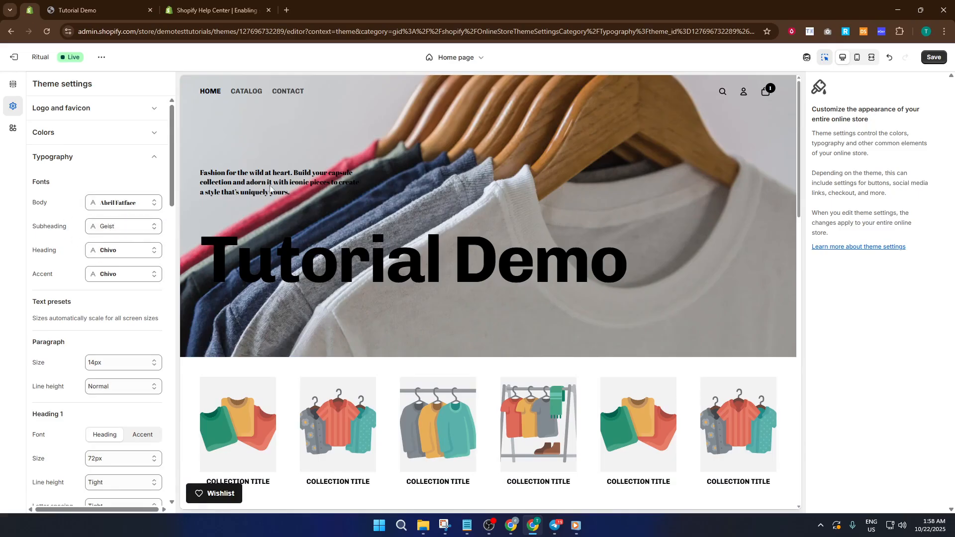
- Change the theme's body font to the system font Helvetica
click(133, 205)
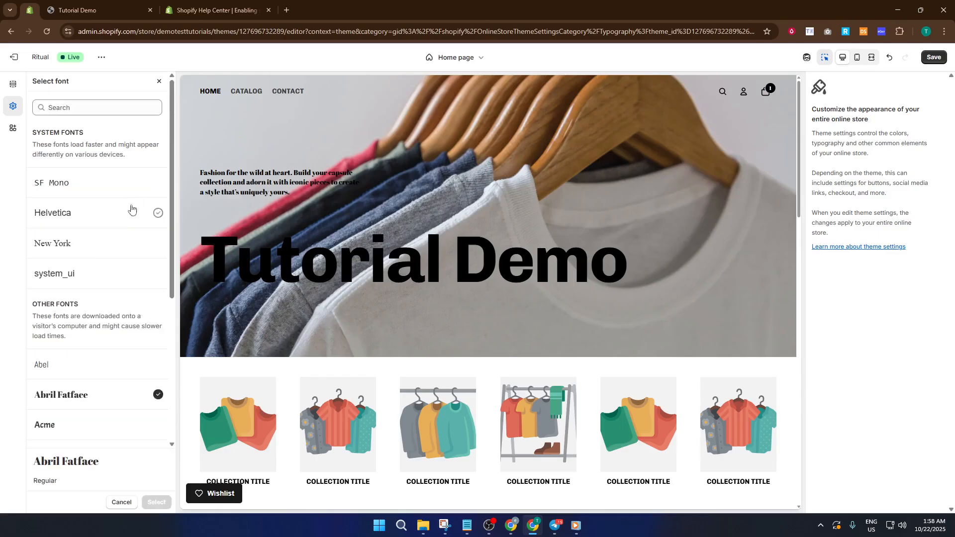
click(88, 219)
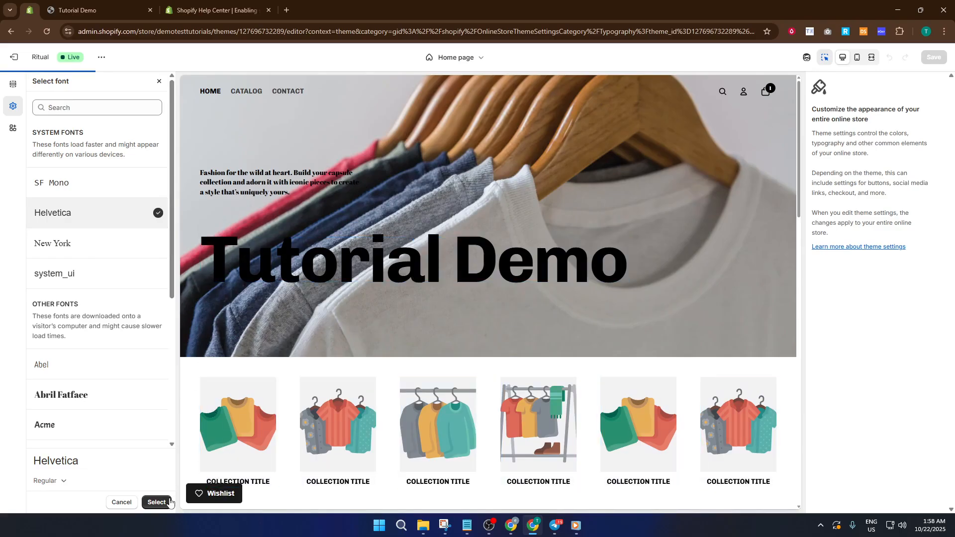
click(155, 503)
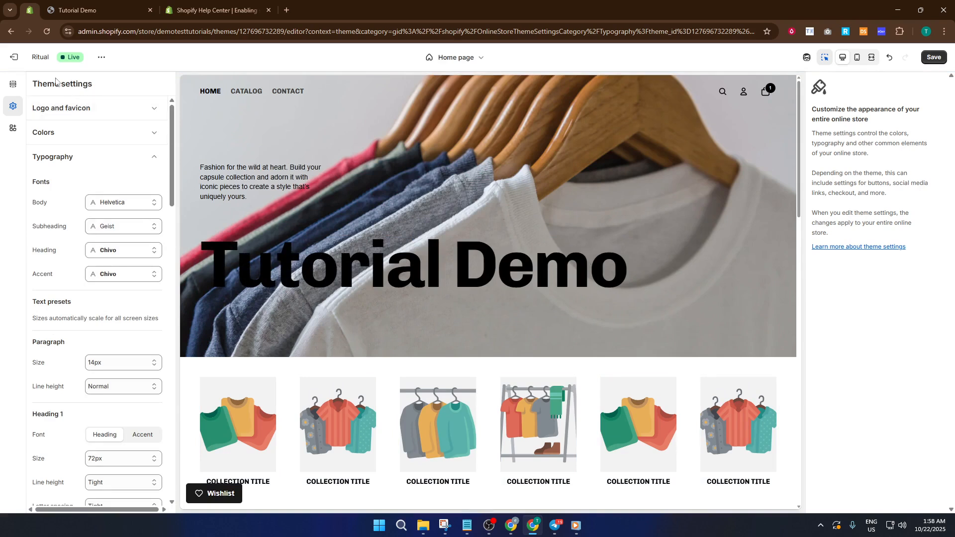
- Set the theme's heading font to Abril Fatface in the typography settings
click(60, 158)
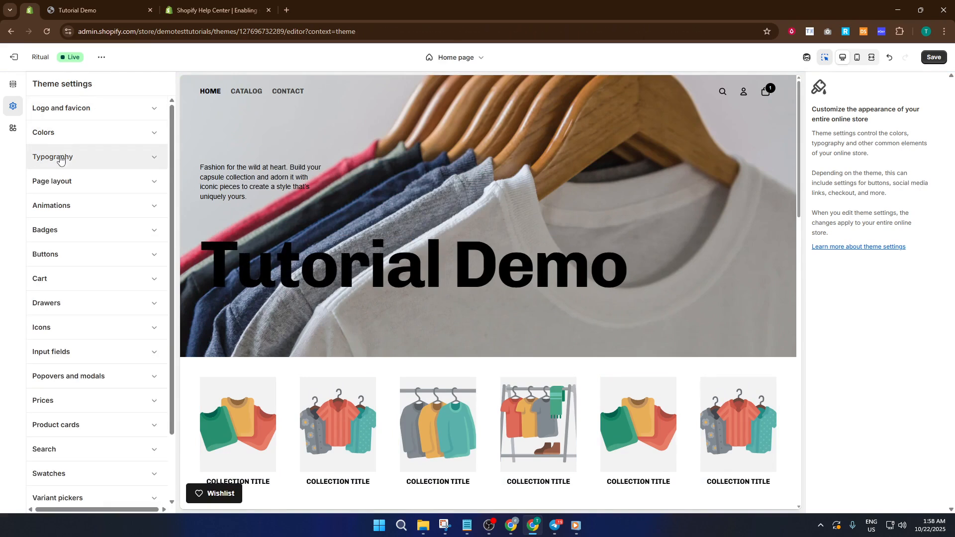
click(112, 169)
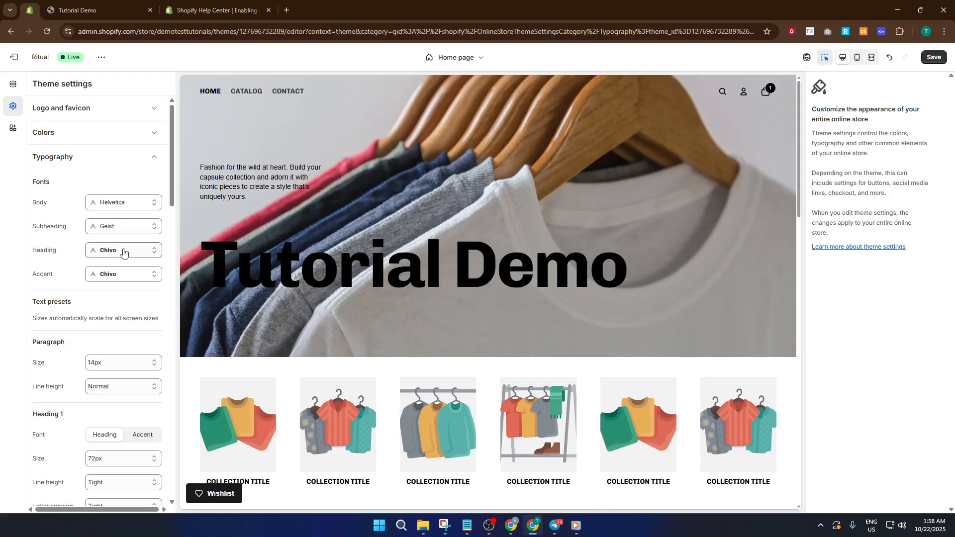
click(123, 251)
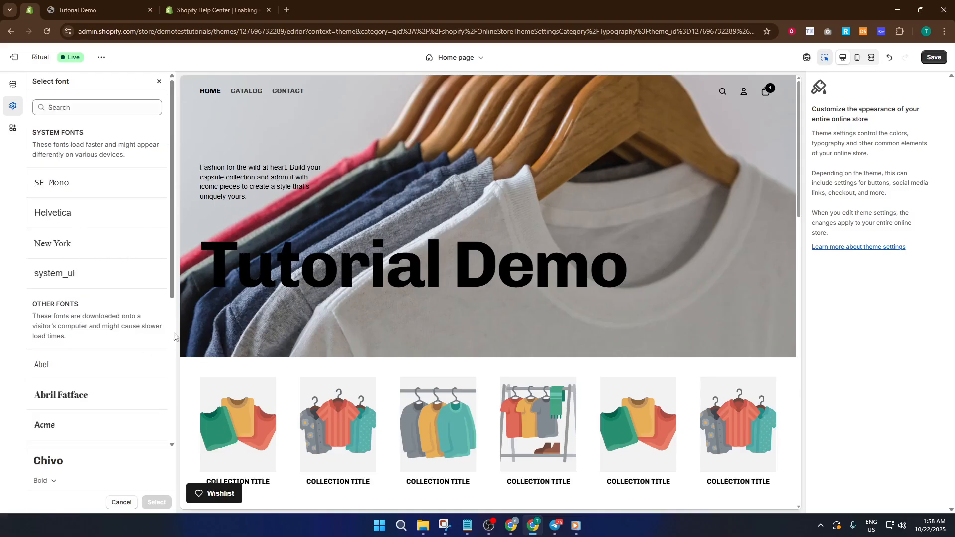
scroll(121, 345, down, 2)
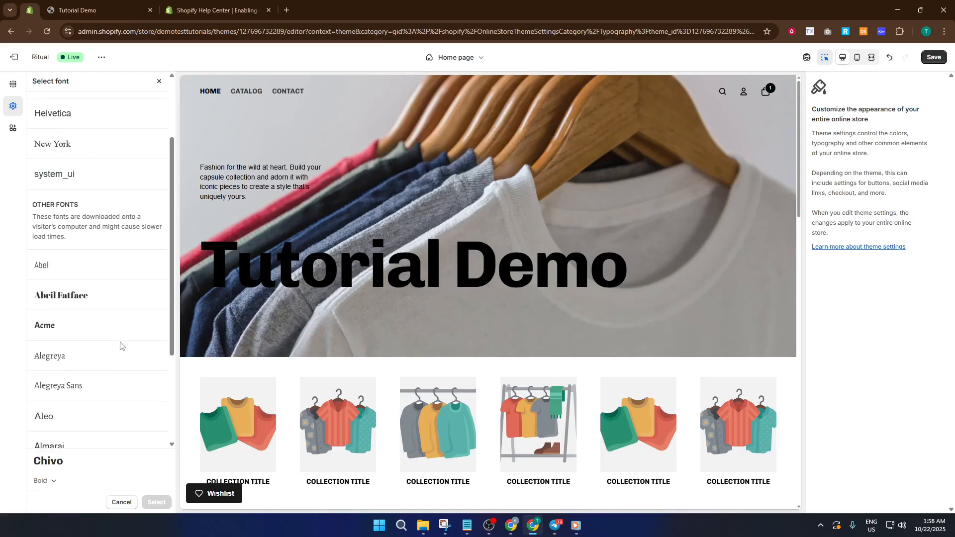
click(93, 303)
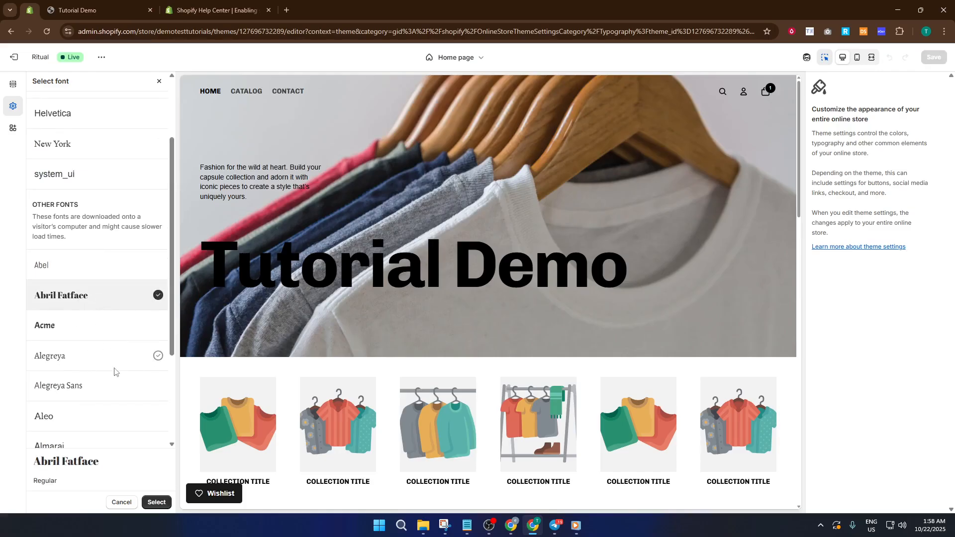
click(157, 502)
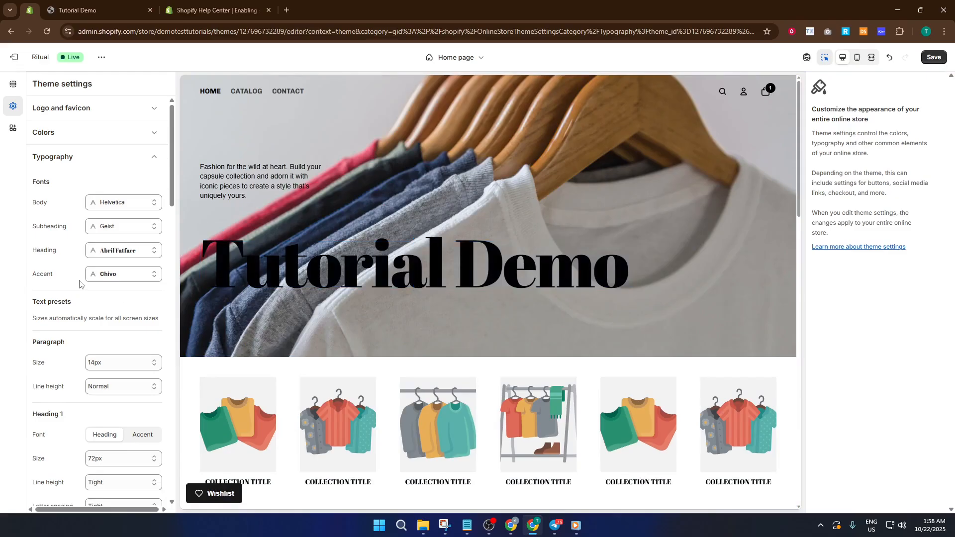
- Set the theme's subheading font to Anton
click(124, 228)
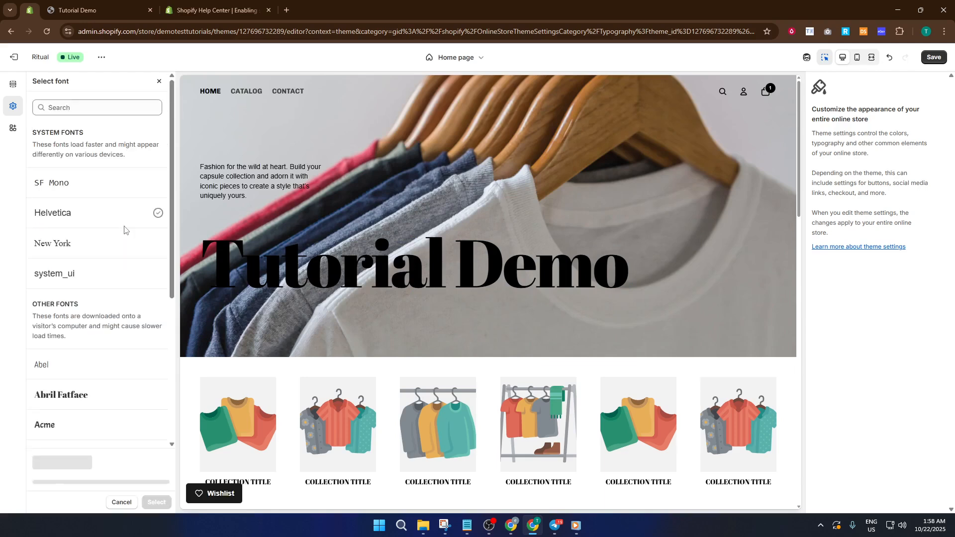
scroll(112, 271, down, 4)
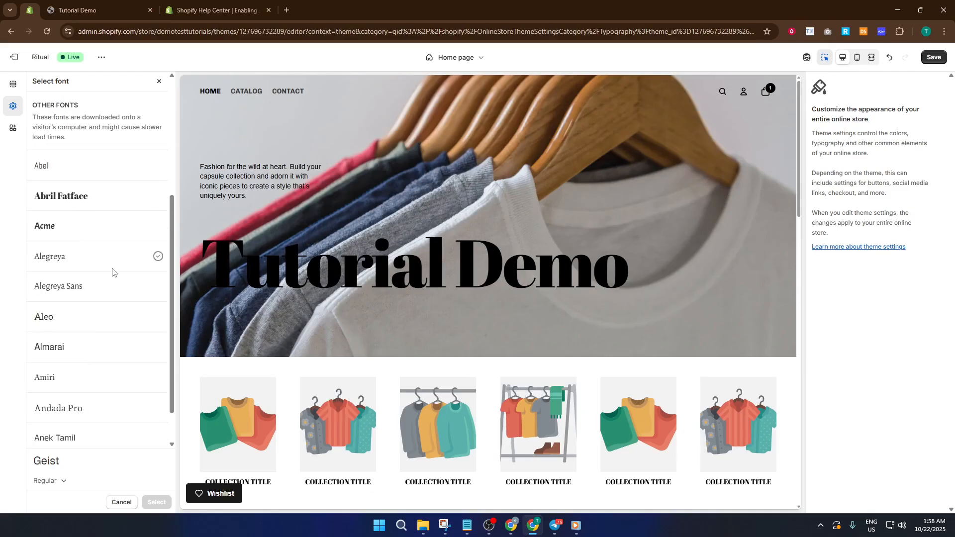
scroll(110, 277, down, 1)
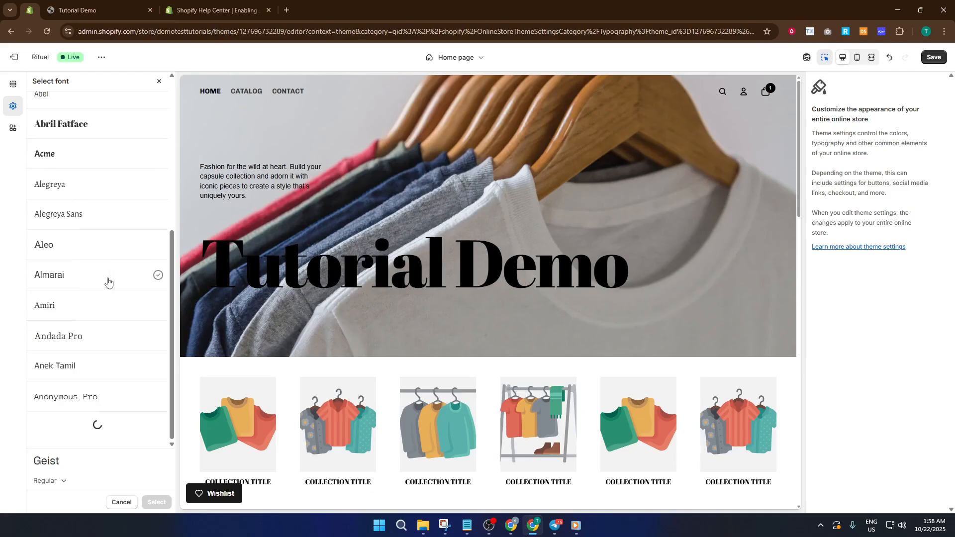
scroll(107, 286, down, 4)
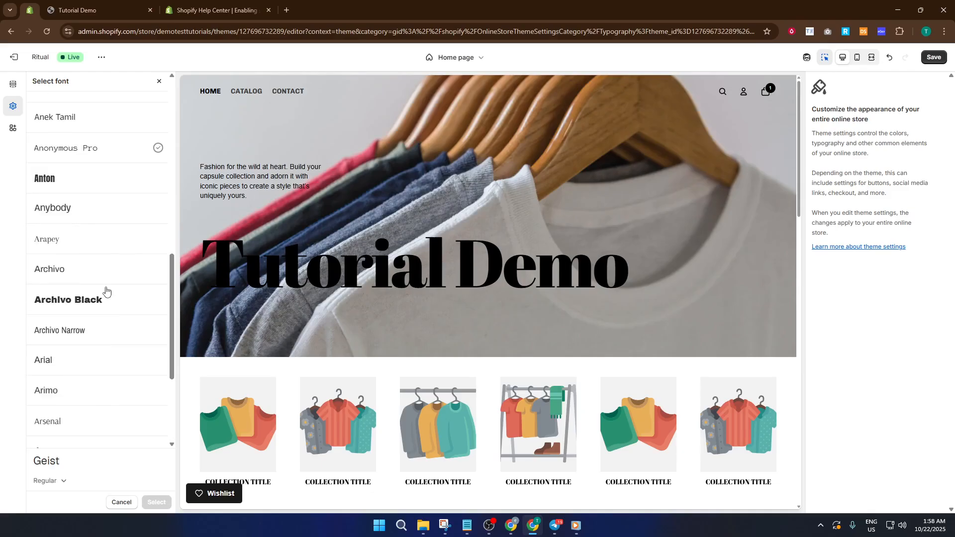
click(79, 188)
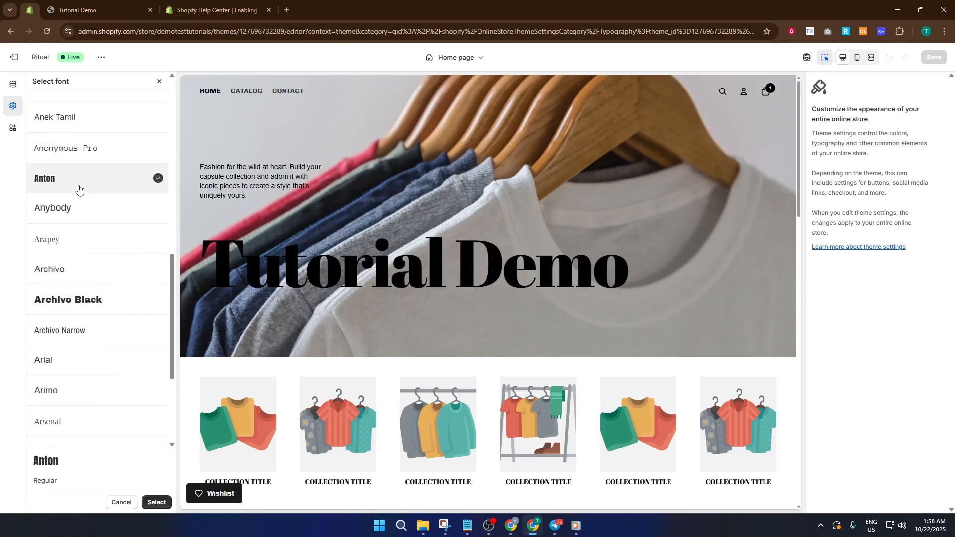
click(164, 503)
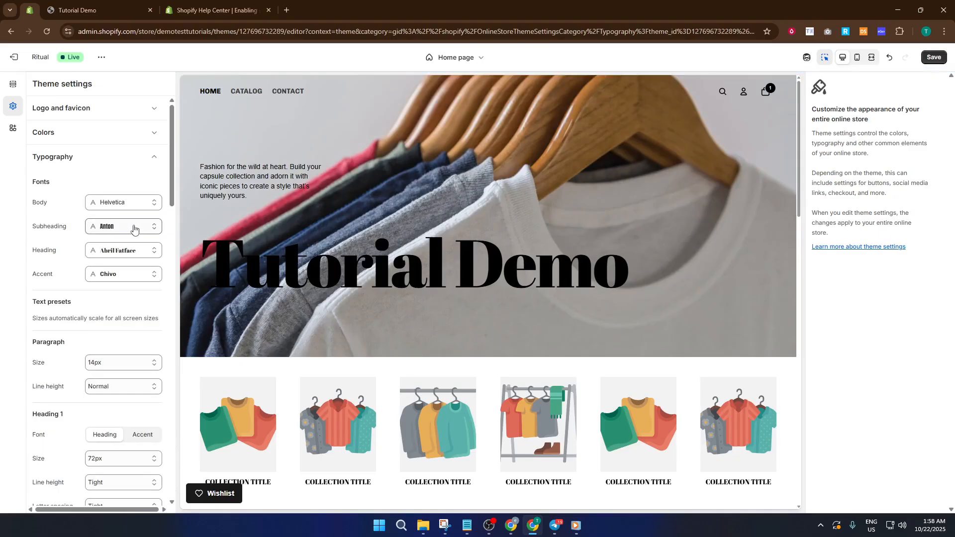
- Examine the new fonts throughout the home page preview and review the paragraph and heading text presets for size, line height, letter spacing and case
scroll(335, 248, down, 3)
scroll(335, 248, down, 10)
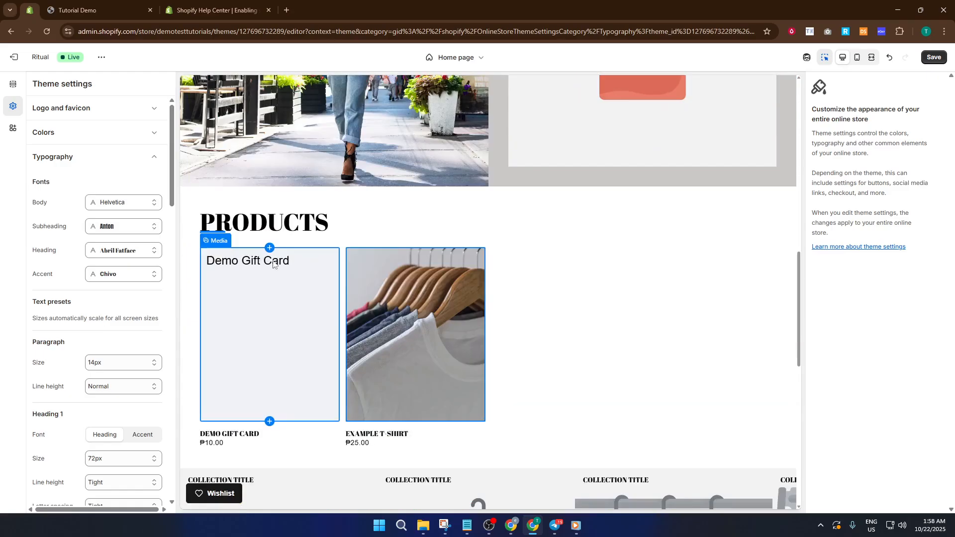
scroll(138, 229, down, 3)
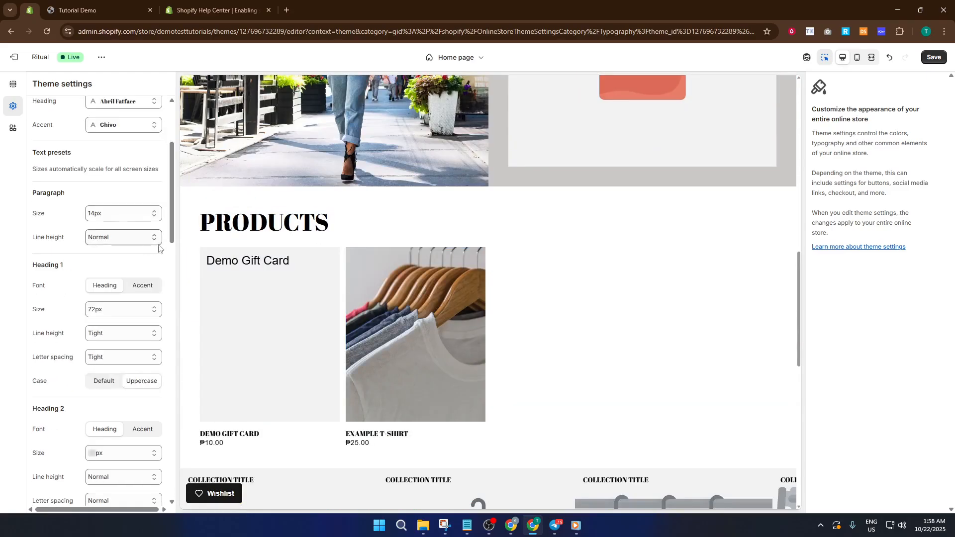
scroll(335, 255, down, 2)
scroll(334, 255, down, 7)
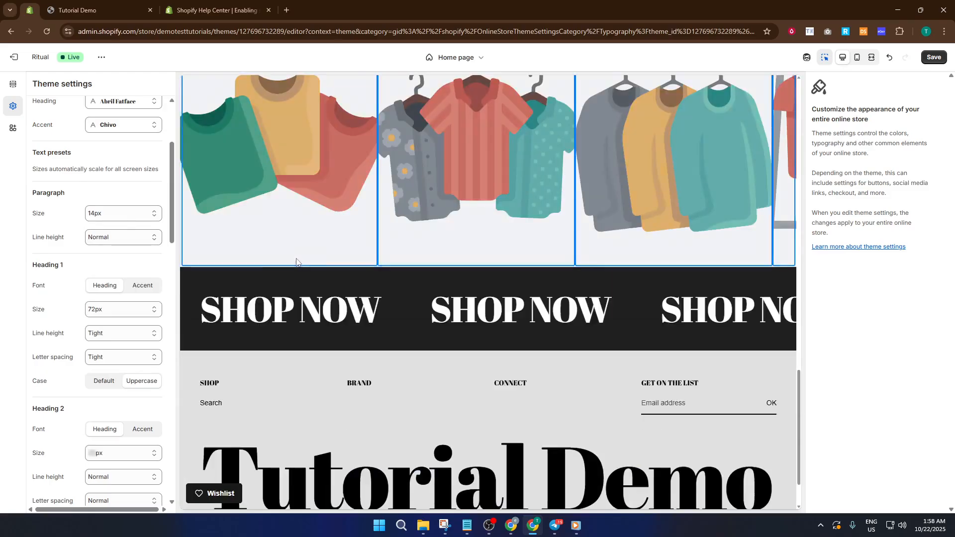
scroll(86, 289, down, 2)
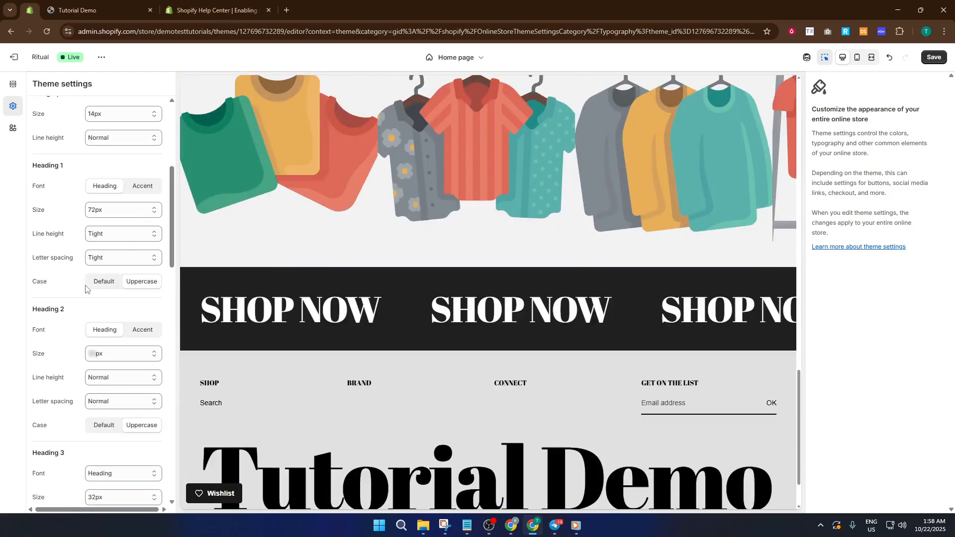
scroll(97, 180, down, 1)
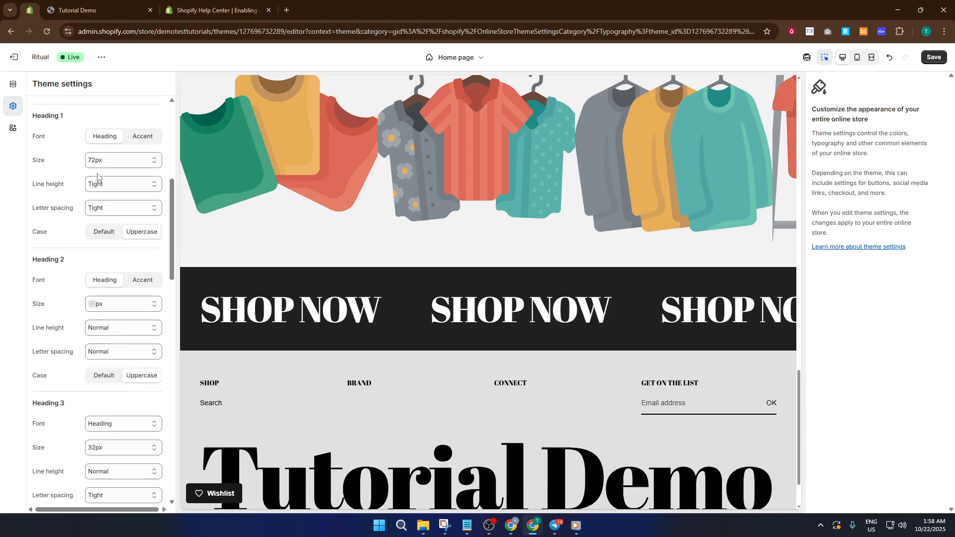
scroll(96, 184, up, 3)
scroll(97, 194, up, 1)
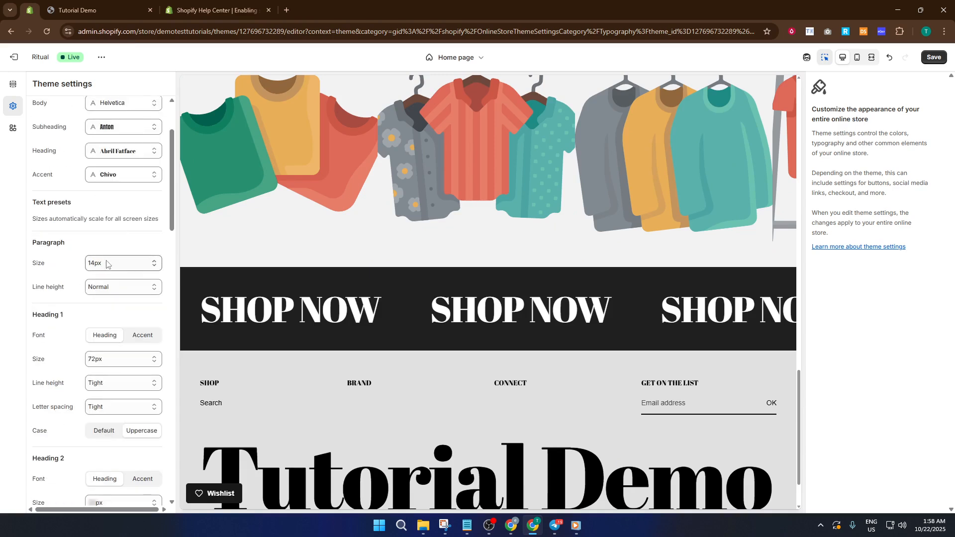
scroll(103, 233, down, 1)
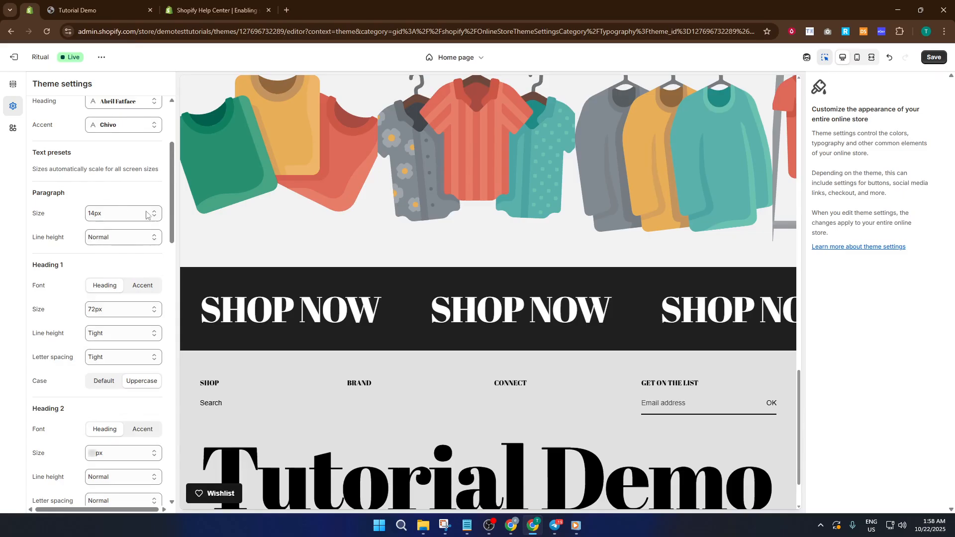
scroll(112, 255, down, 1)
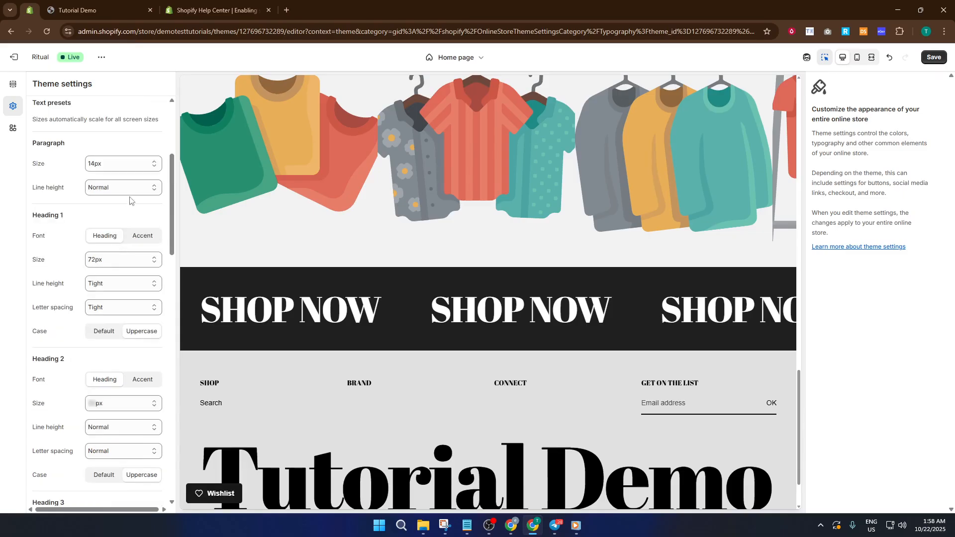
scroll(119, 236, down, 1)
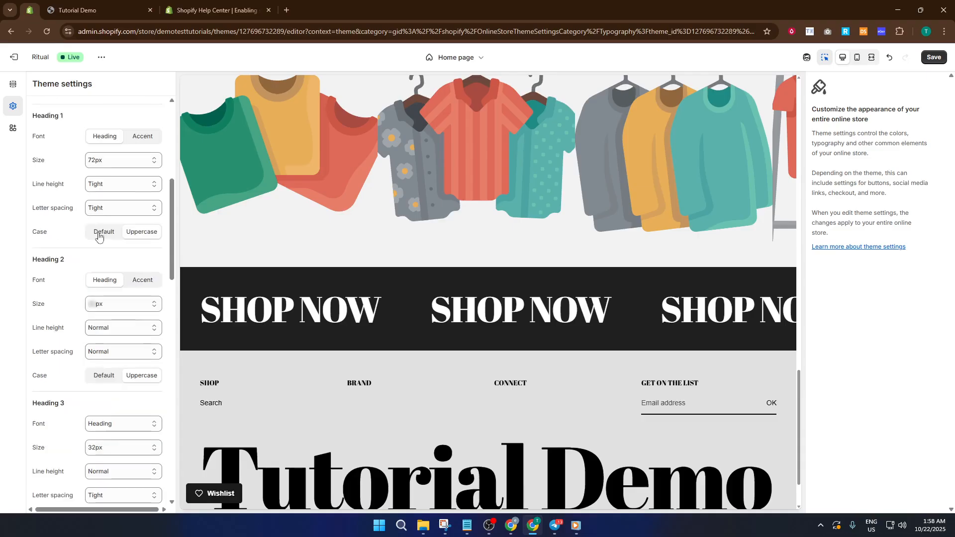
scroll(106, 291, down, 4)
scroll(101, 302, down, 5)
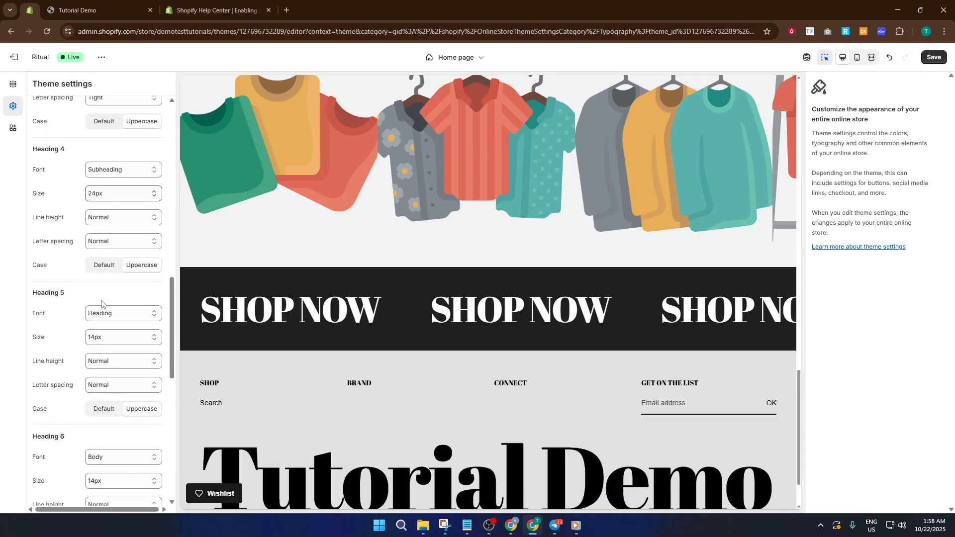
scroll(102, 302, up, 12)
scroll(101, 301, up, 2)
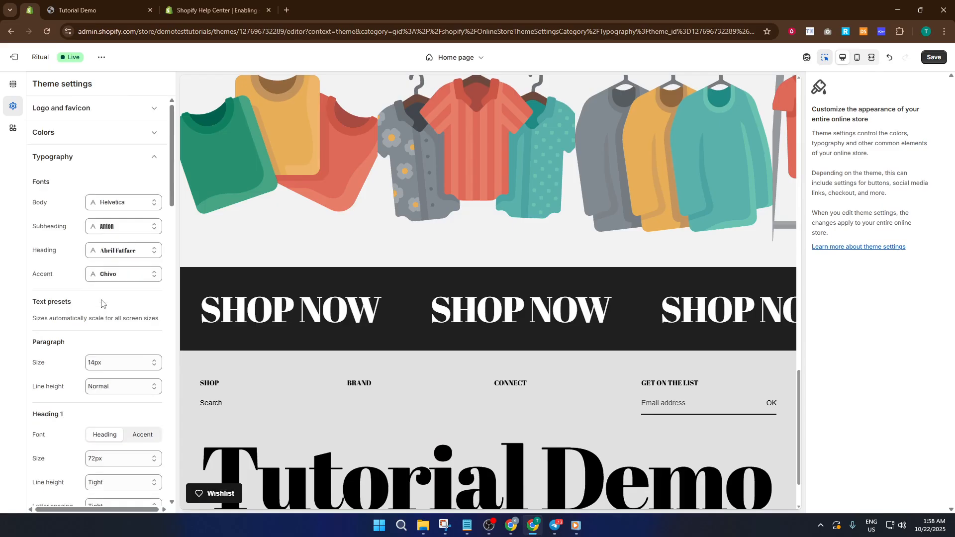
- Review color Scheme 3's background, text, button, input and variant colors and check the home page preview
click(88, 131)
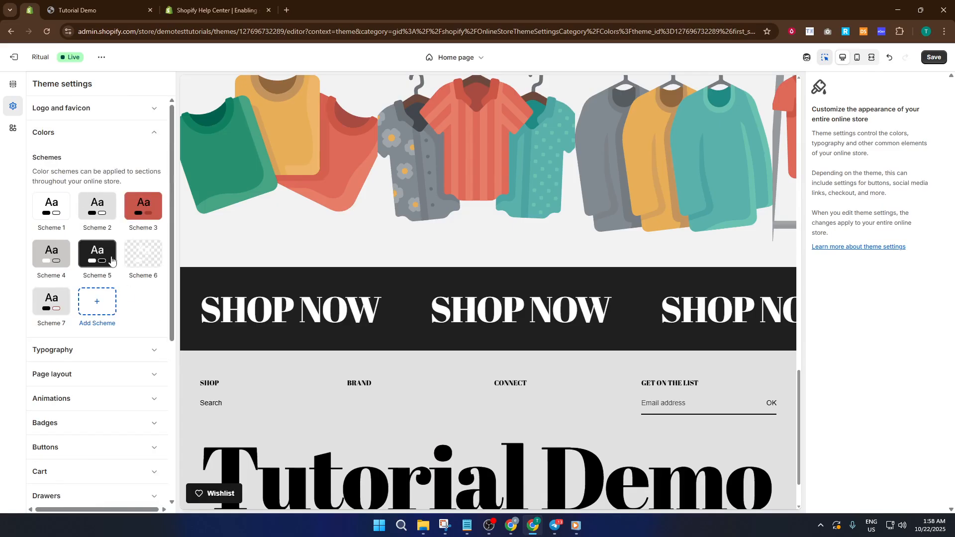
click(135, 214)
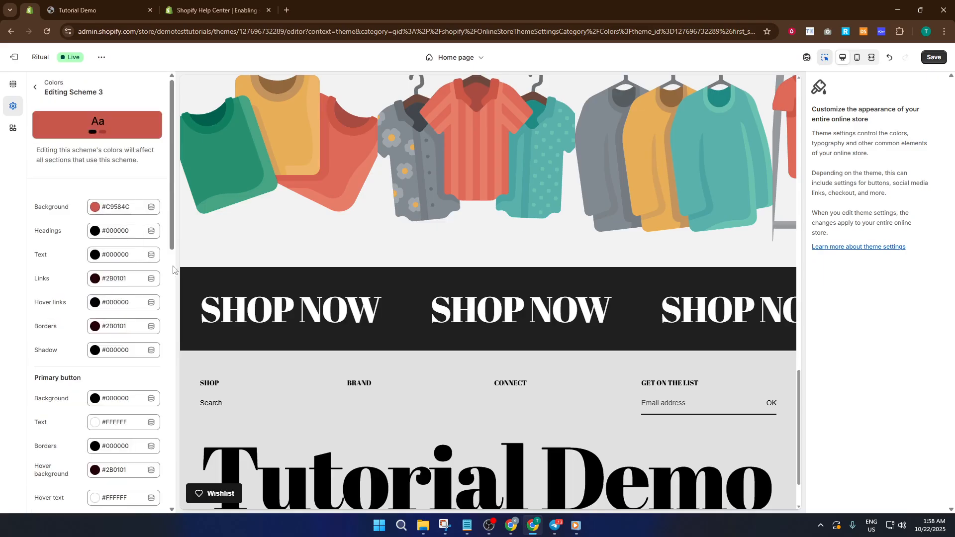
scroll(291, 272, up, 20)
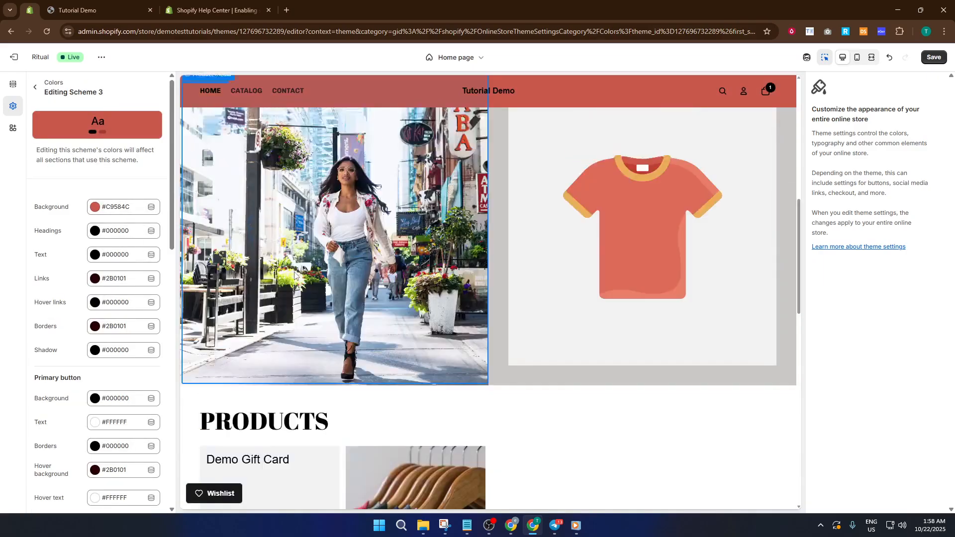
scroll(294, 277, up, 3)
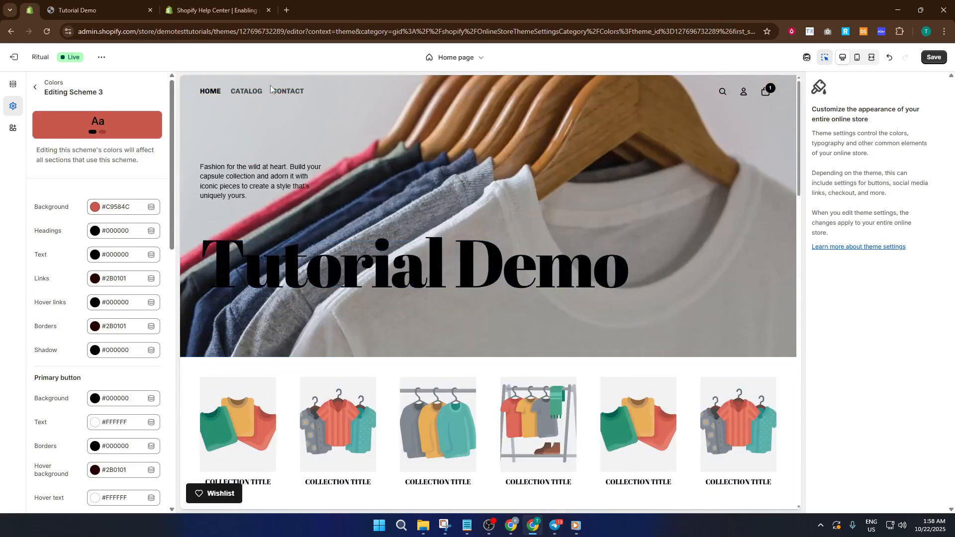
scroll(139, 205, down, 2)
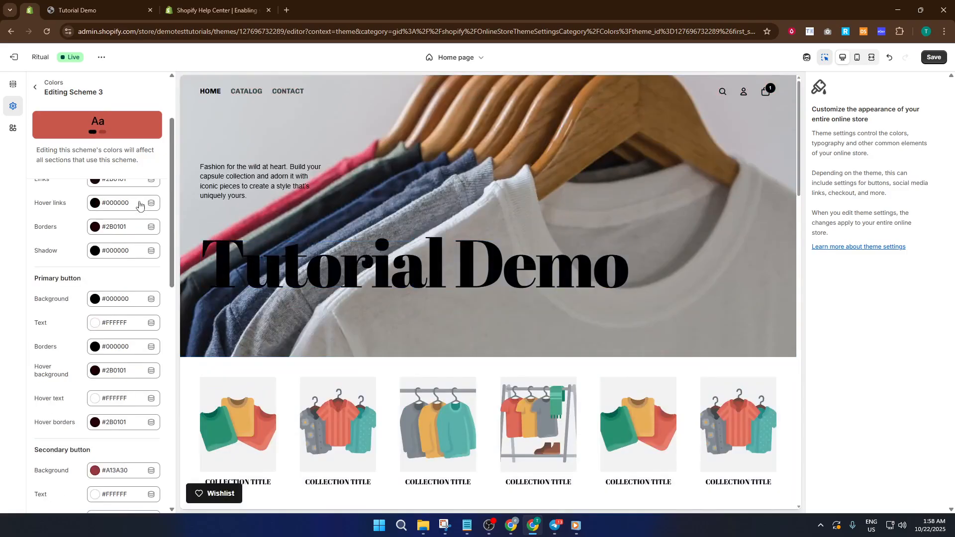
scroll(138, 205, down, 6)
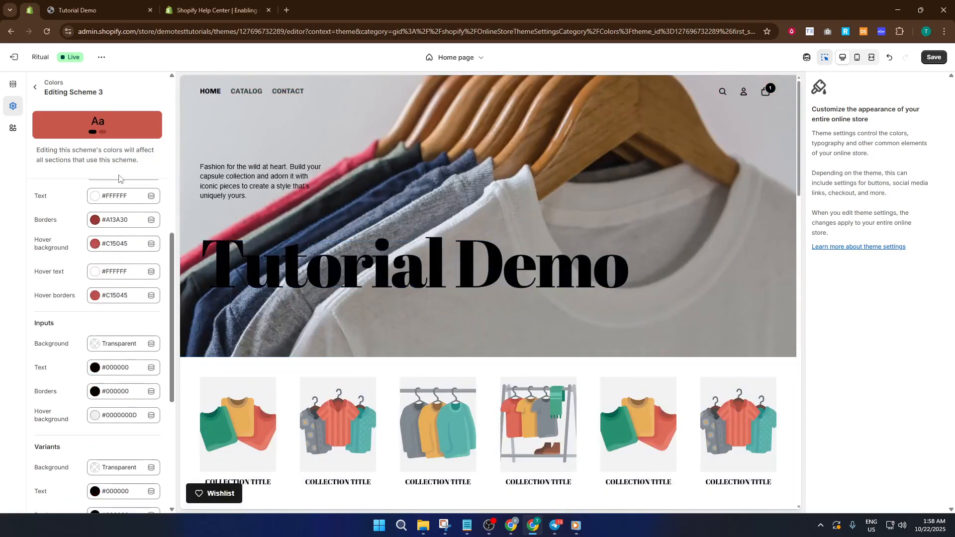
scroll(109, 174, down, 1)
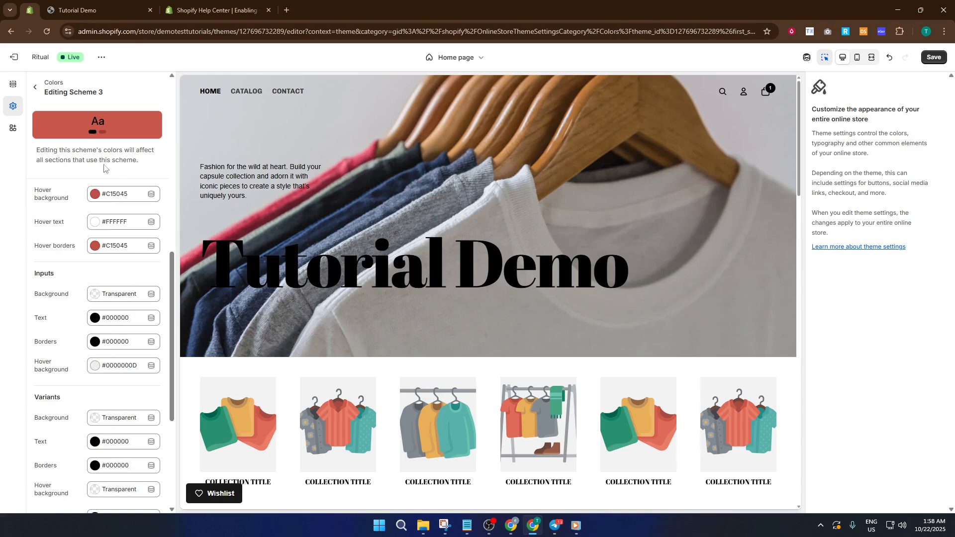
- Return to the theme's color schemes and examine all of Scheme 2's colors, from the background through the selected variants
click(40, 92)
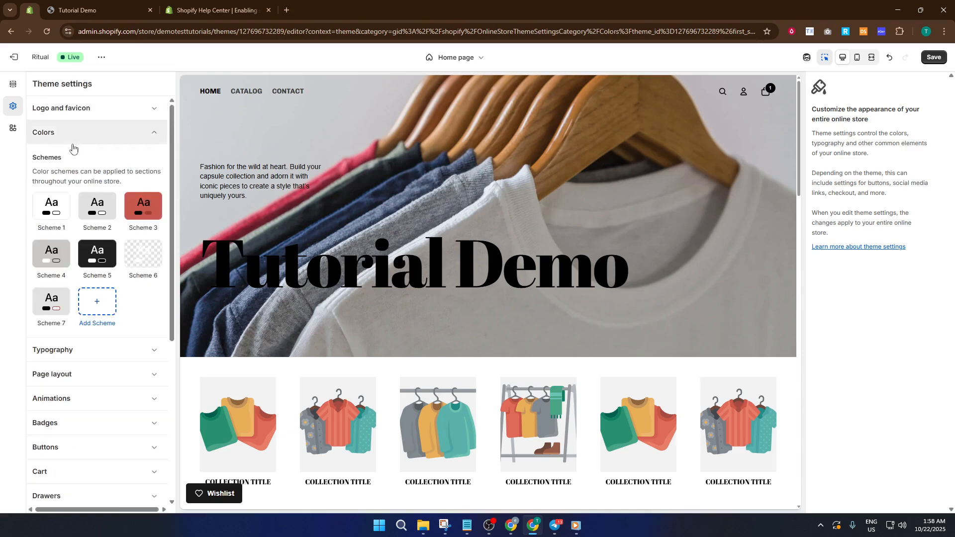
click(98, 205)
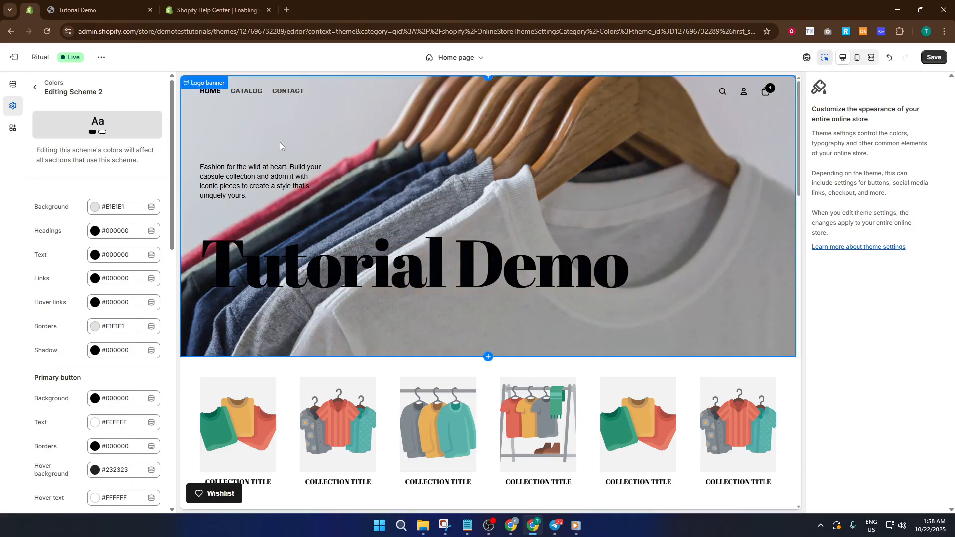
scroll(280, 141, down, 5)
scroll(280, 143, up, 3)
scroll(279, 144, up, 2)
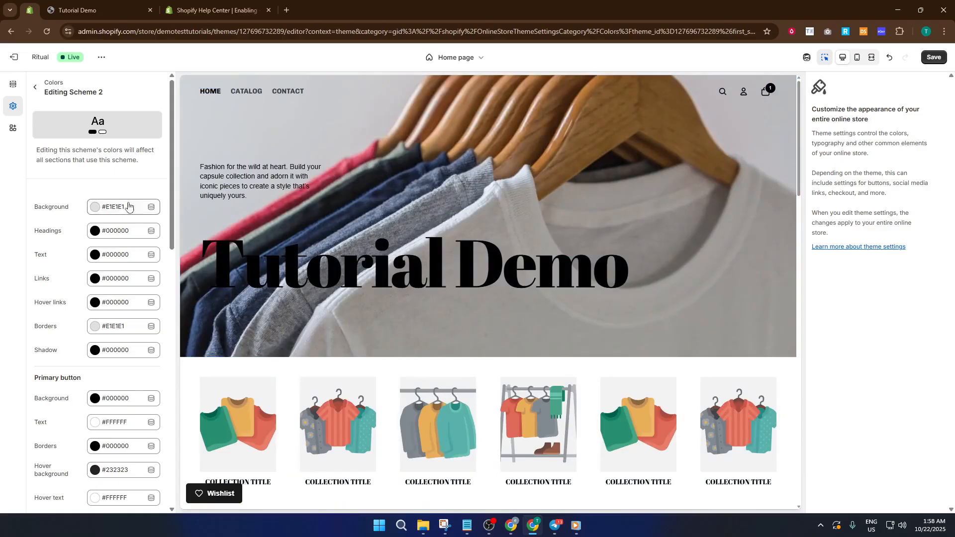
scroll(122, 192, down, 5)
scroll(124, 195, down, 9)
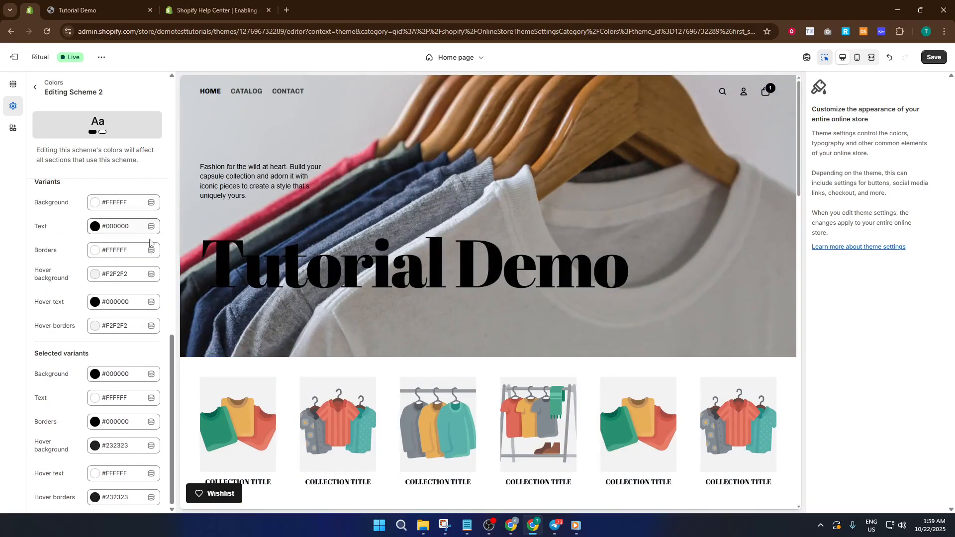
scroll(153, 276, up, 8)
scroll(154, 278, up, 6)
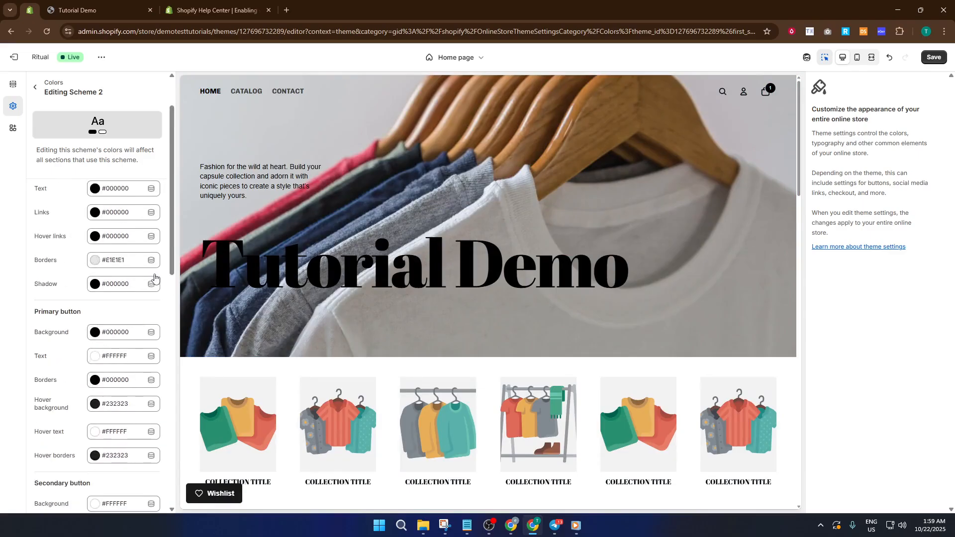